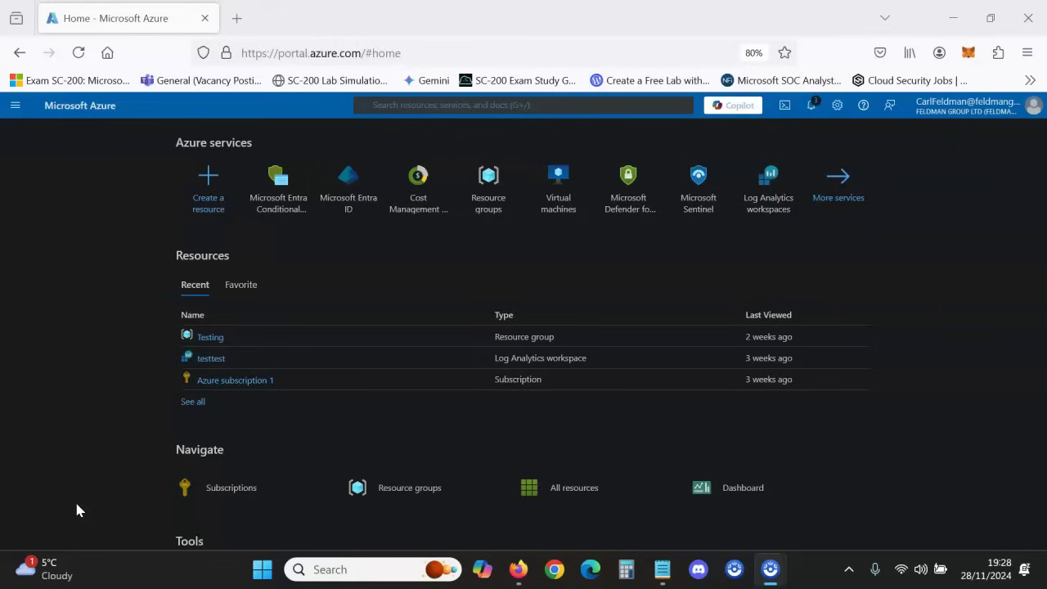
- Search the portal for 'conditional' and open Microsoft Entra Conditional Access from Services
click(432, 104)
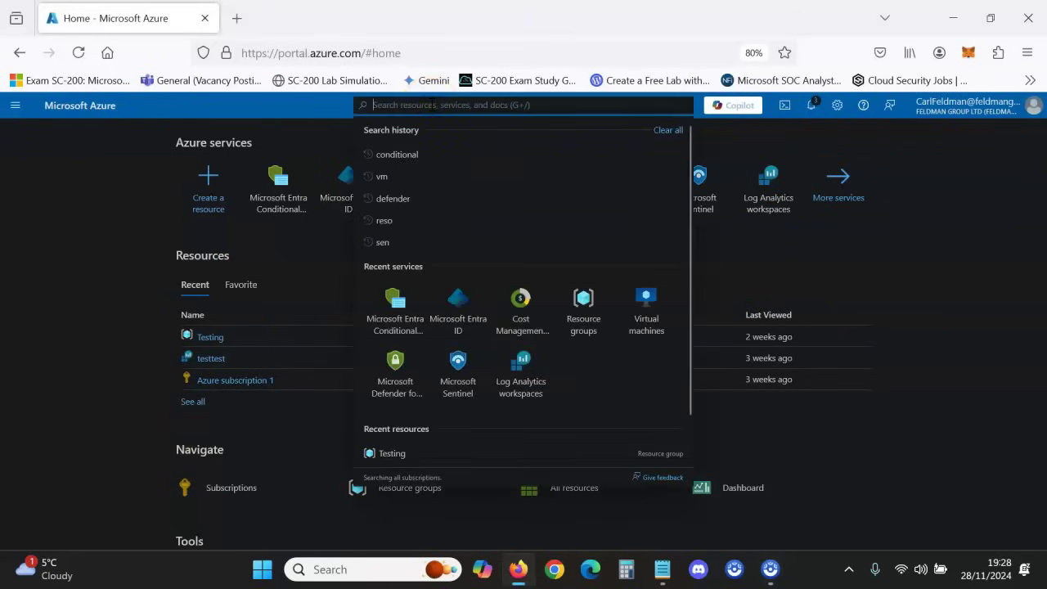
text(c)
key(BackSpace)
text(condiot)
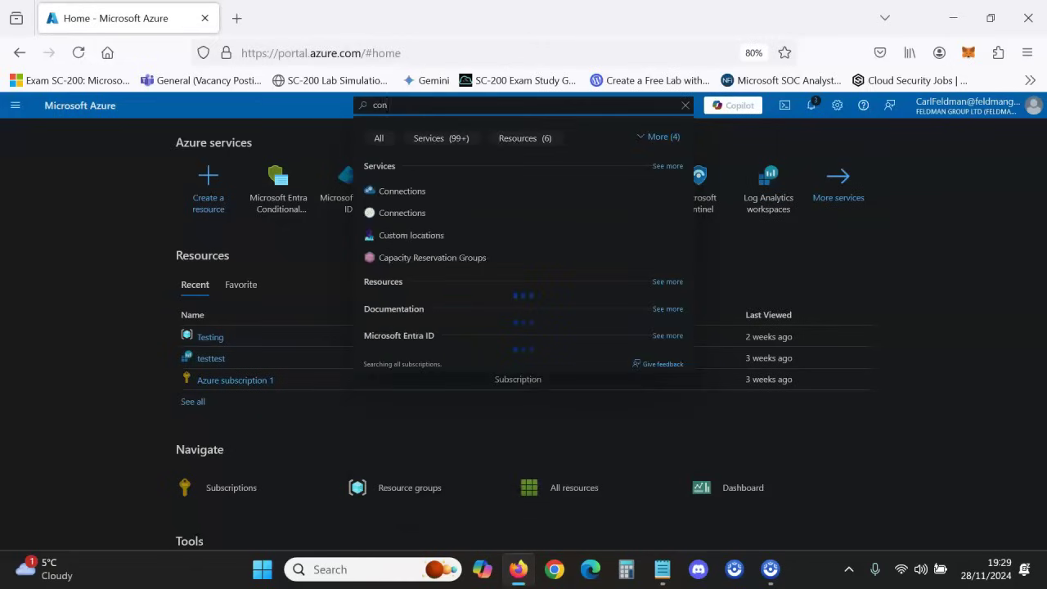
key(BackSpace)
key(BackSpace)
text(tional)
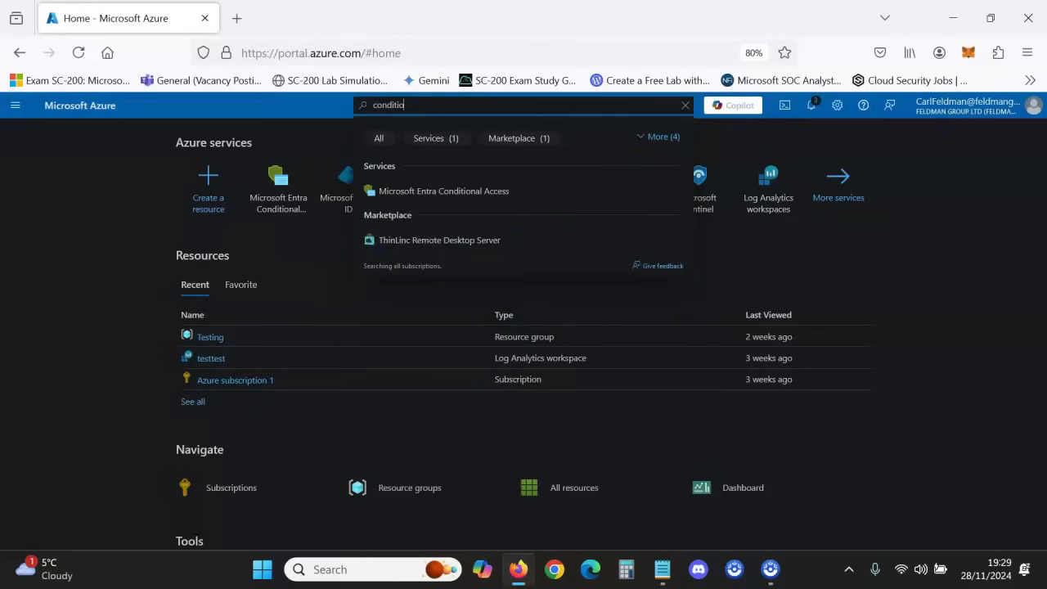
click(440, 192)
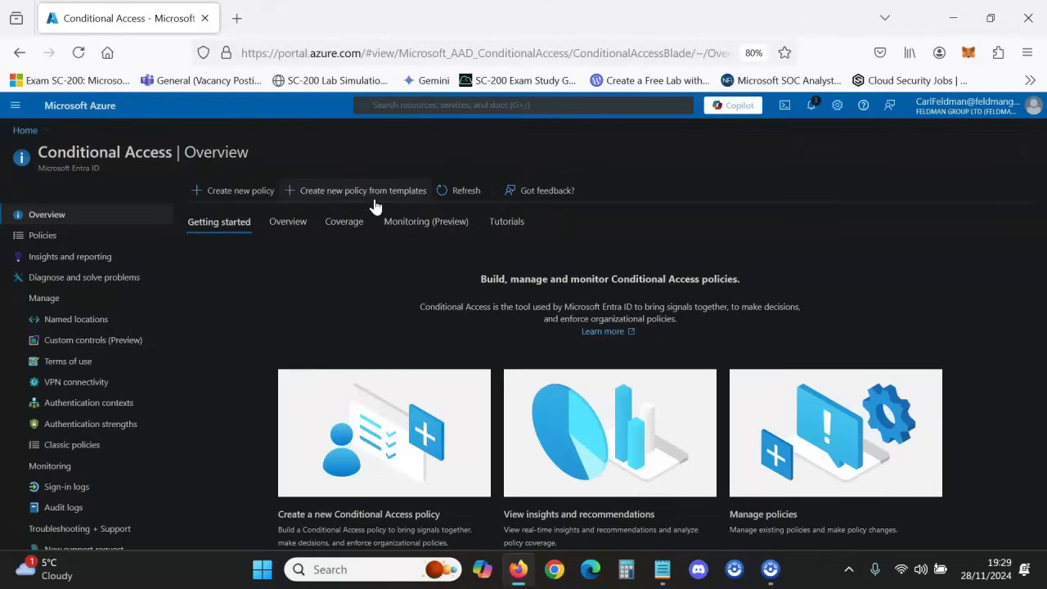
click(377, 198)
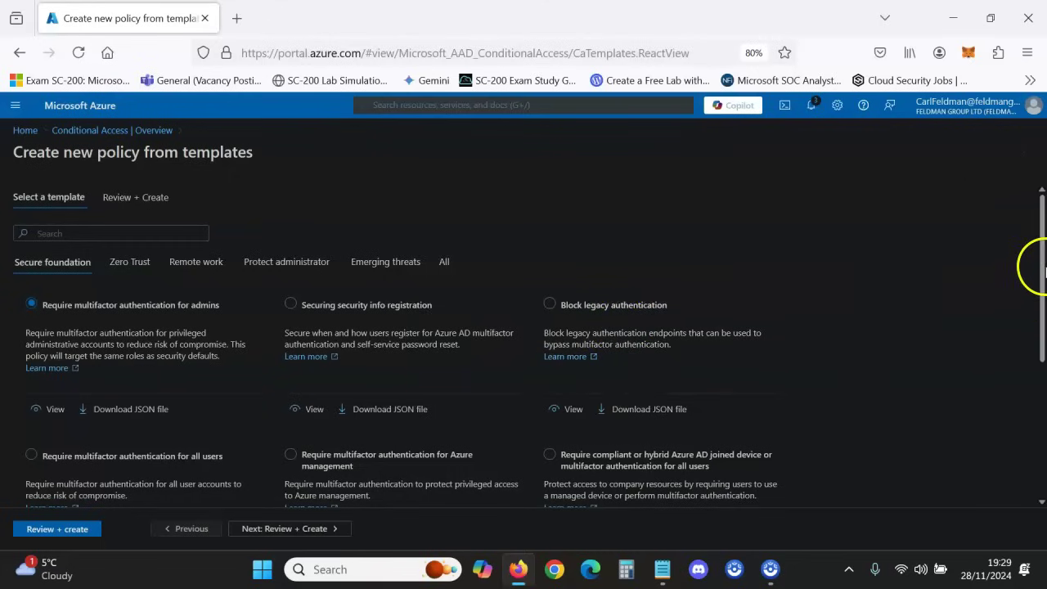
scroll(1034, 270, down, 2)
scroll(1031, 336, down, 1)
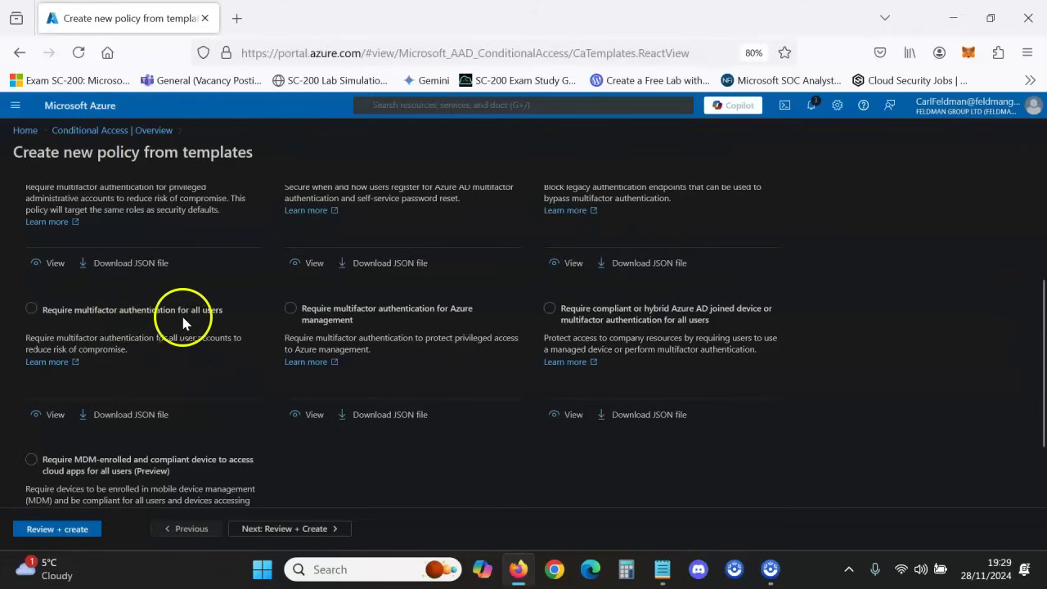
click(36, 318)
click(59, 530)
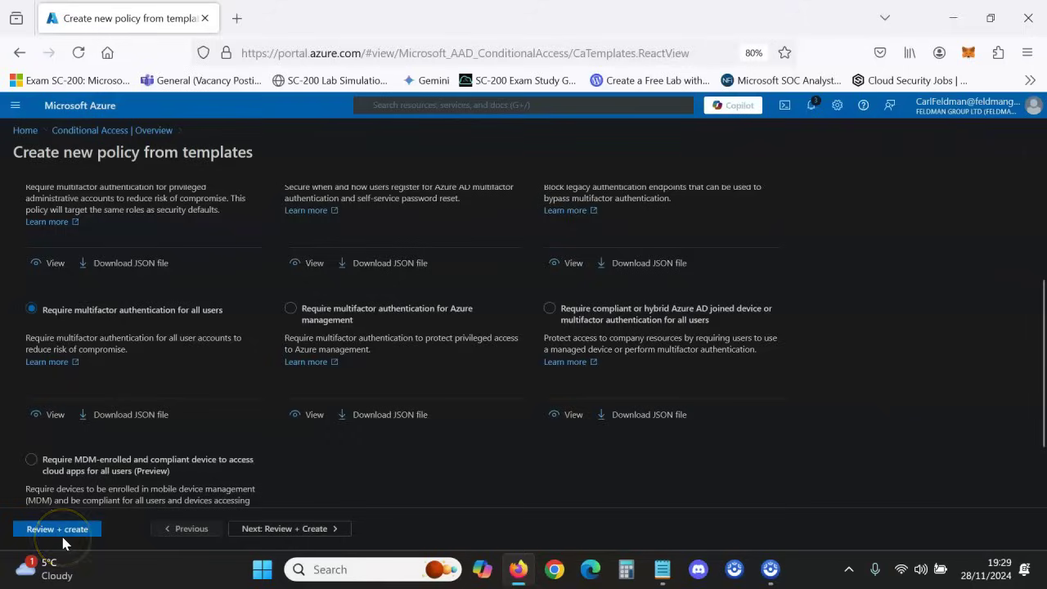
click(70, 528)
click(186, 514)
click(79, 534)
click(76, 528)
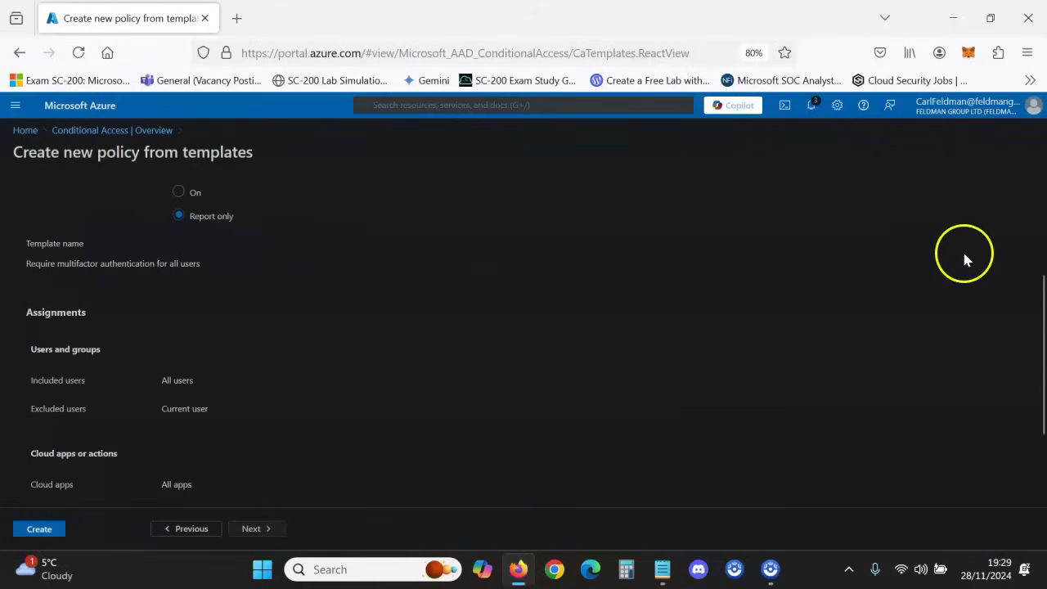
click(1034, 216)
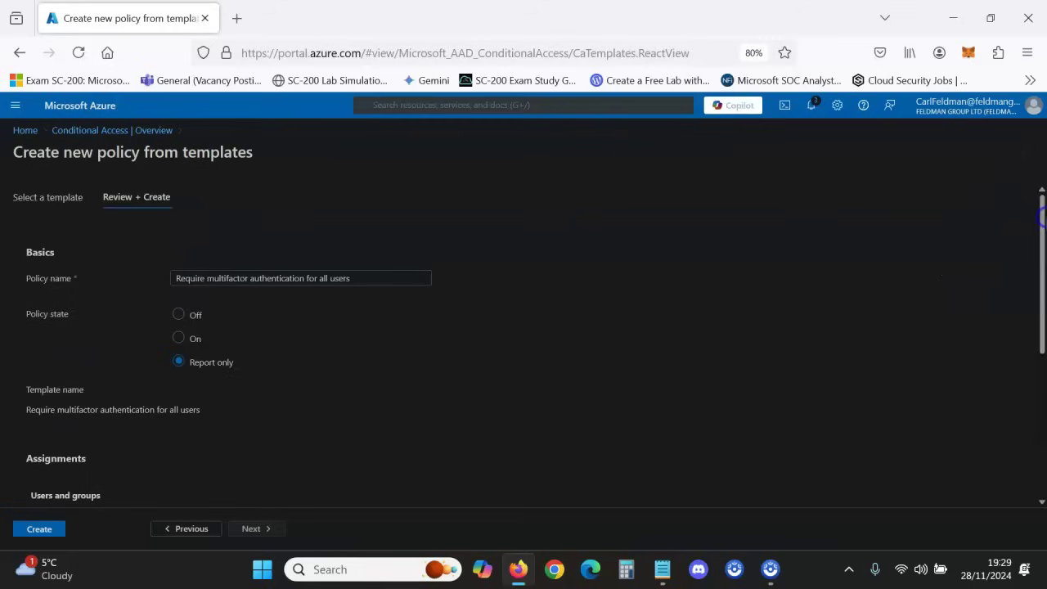
click(177, 344)
drag(1040, 245, 1037, 196)
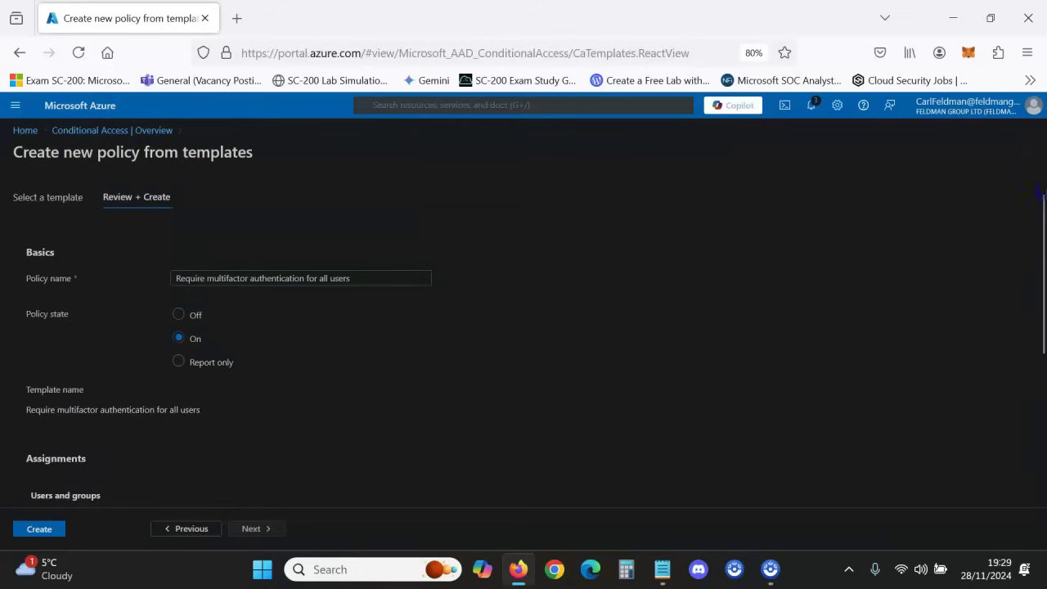
click(99, 132)
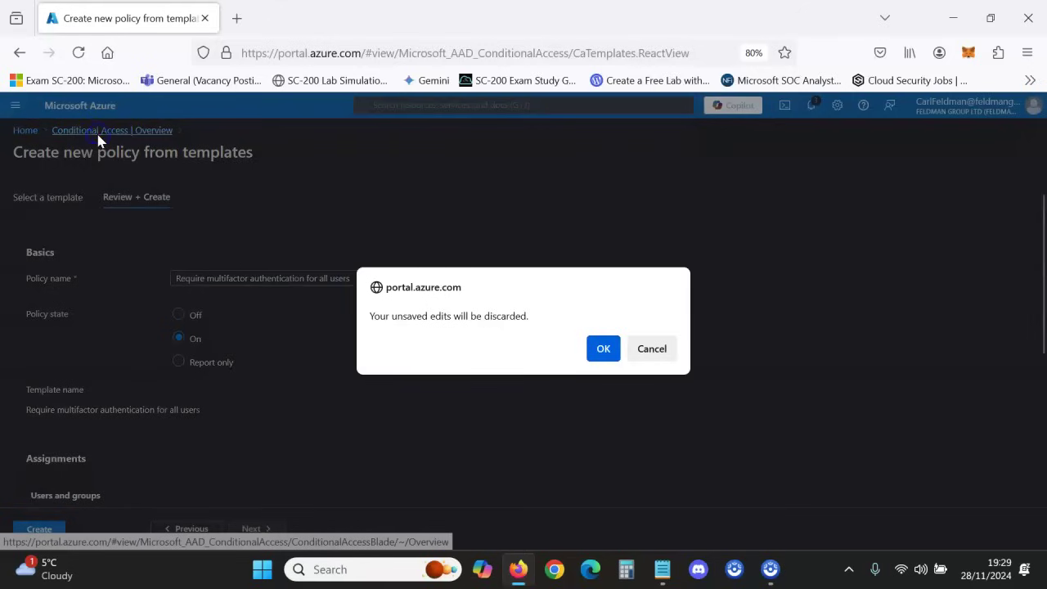
click(603, 349)
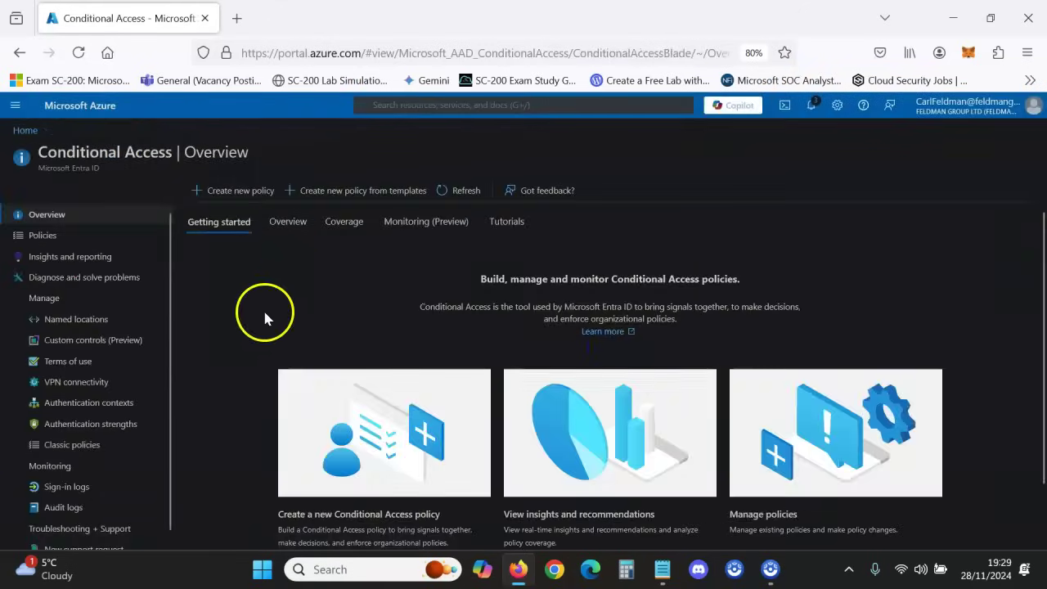
- Start a blank policy named 'Testing' and open its '0 users and groups selected' assignment
click(234, 190)
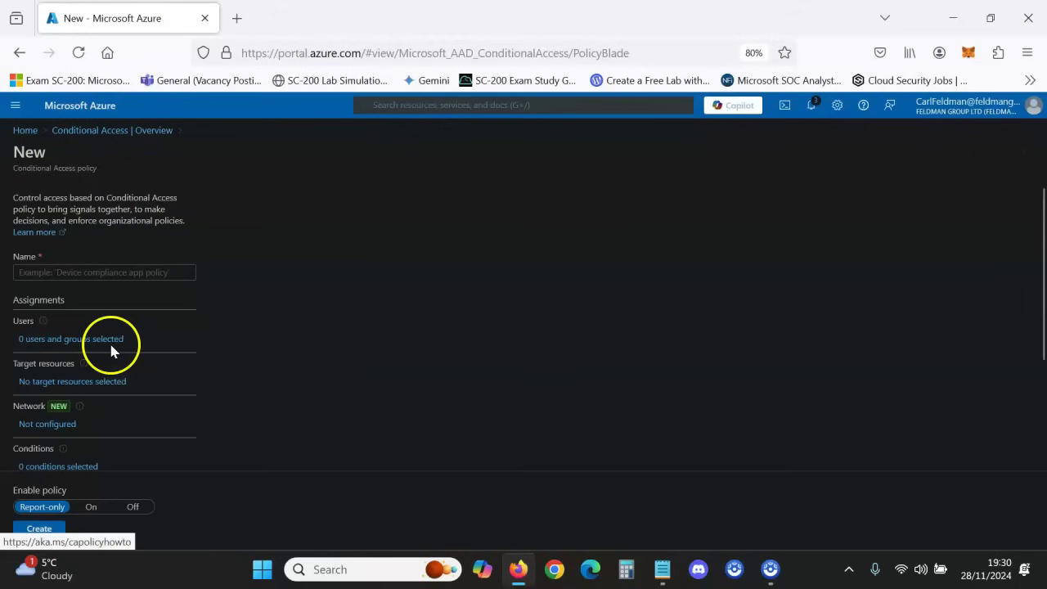
click(81, 343)
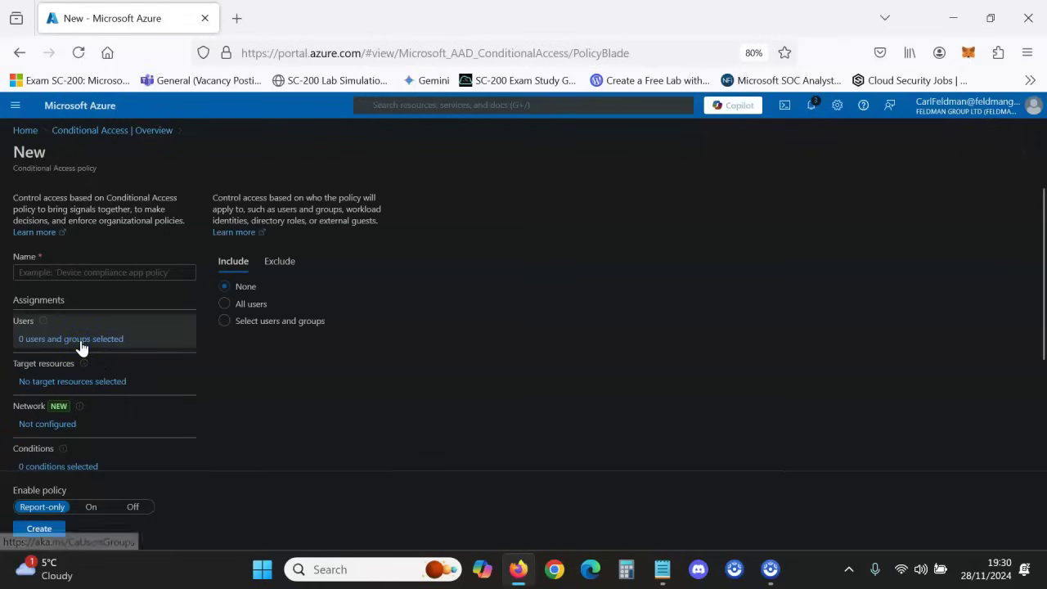
click(110, 271)
text(Testing)
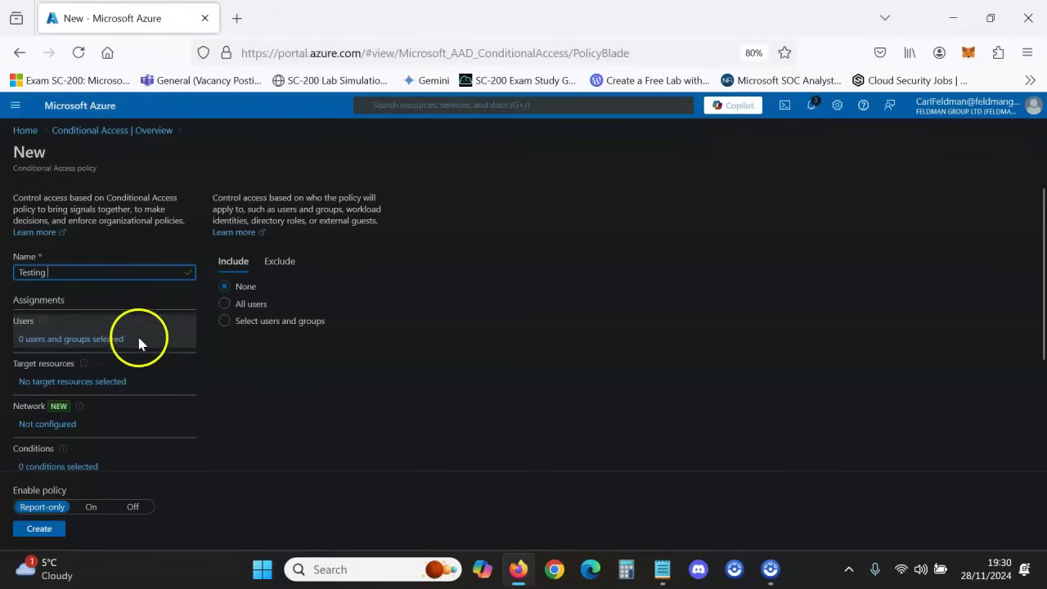
double_click(260, 391)
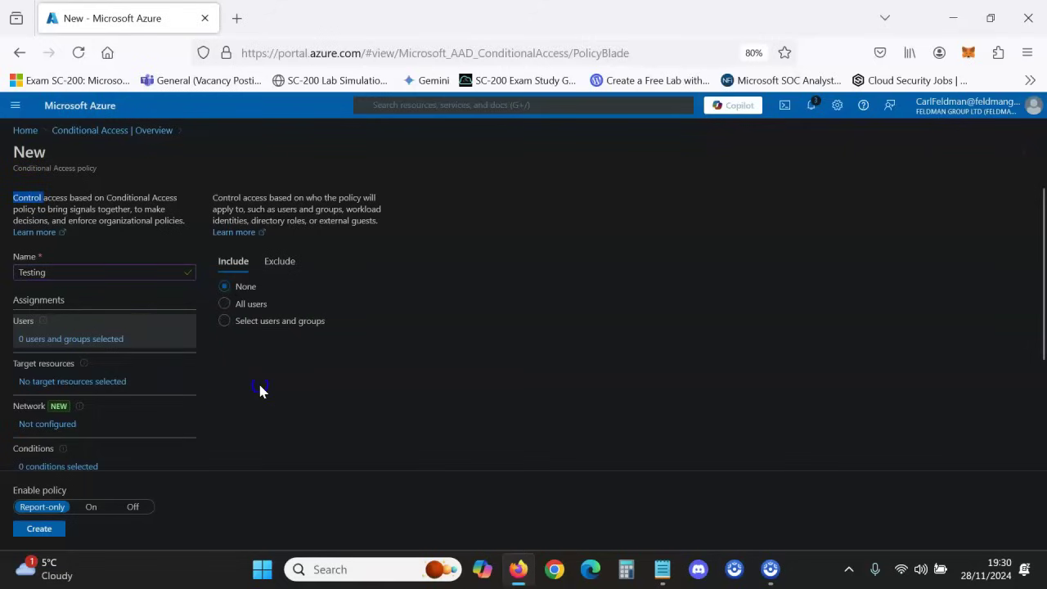
click(140, 344)
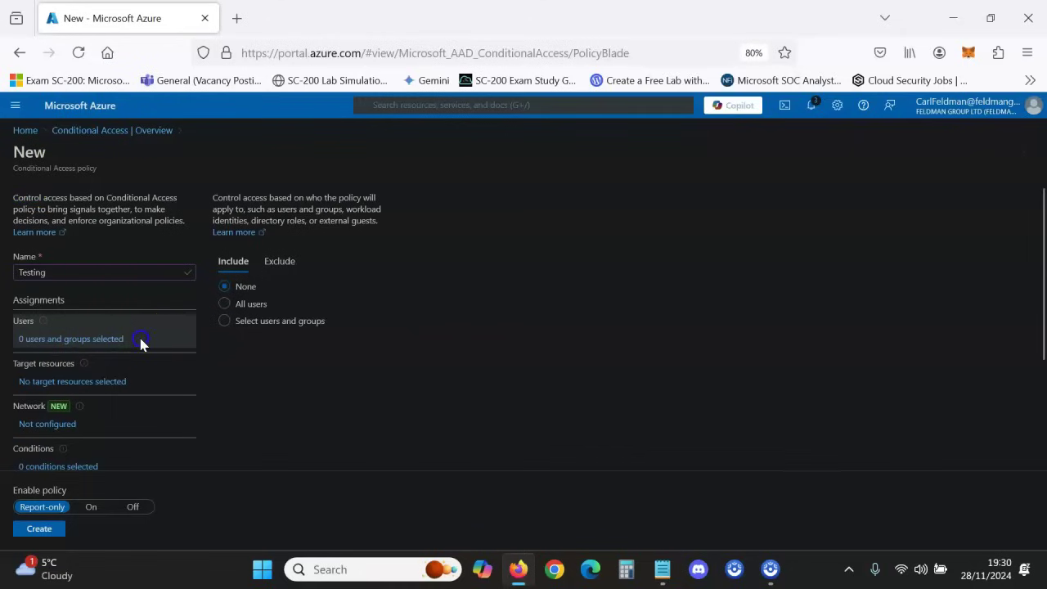
- Limit the policy's users to the single test user account picked from the directory
click(231, 326)
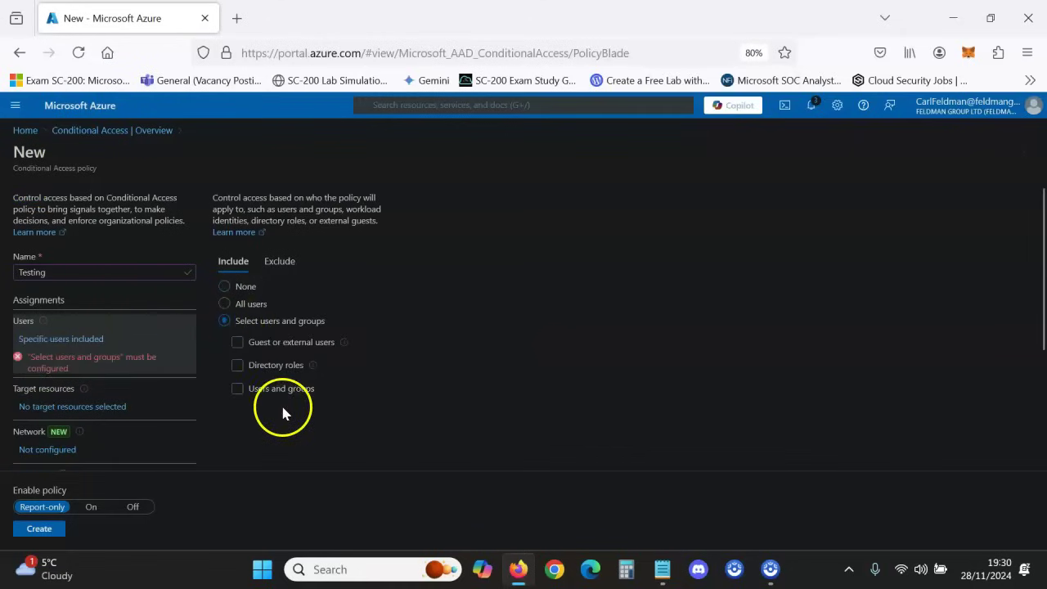
click(262, 390)
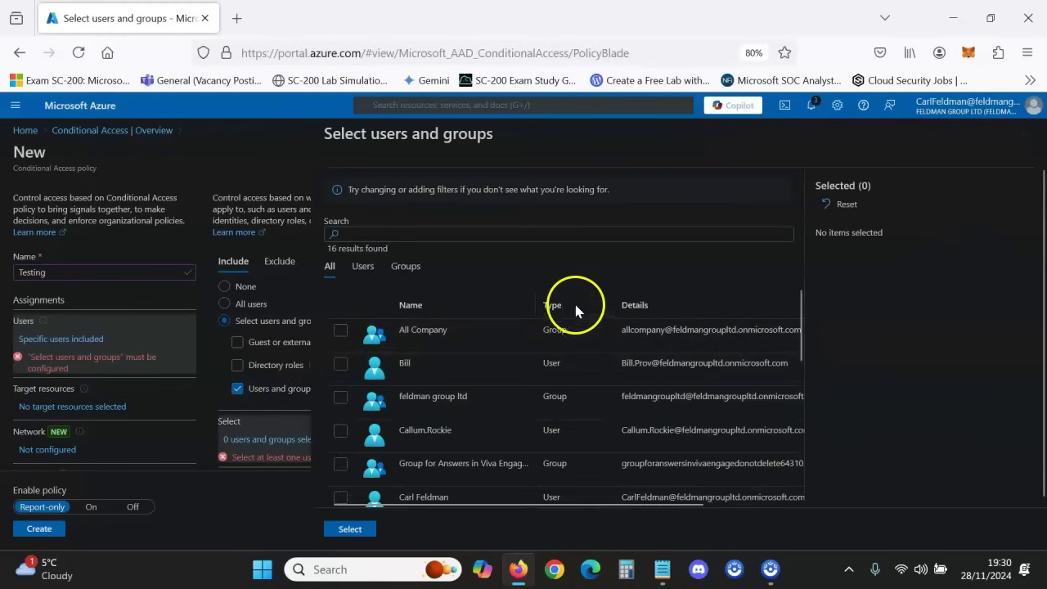
click(551, 236)
text(kalvin)
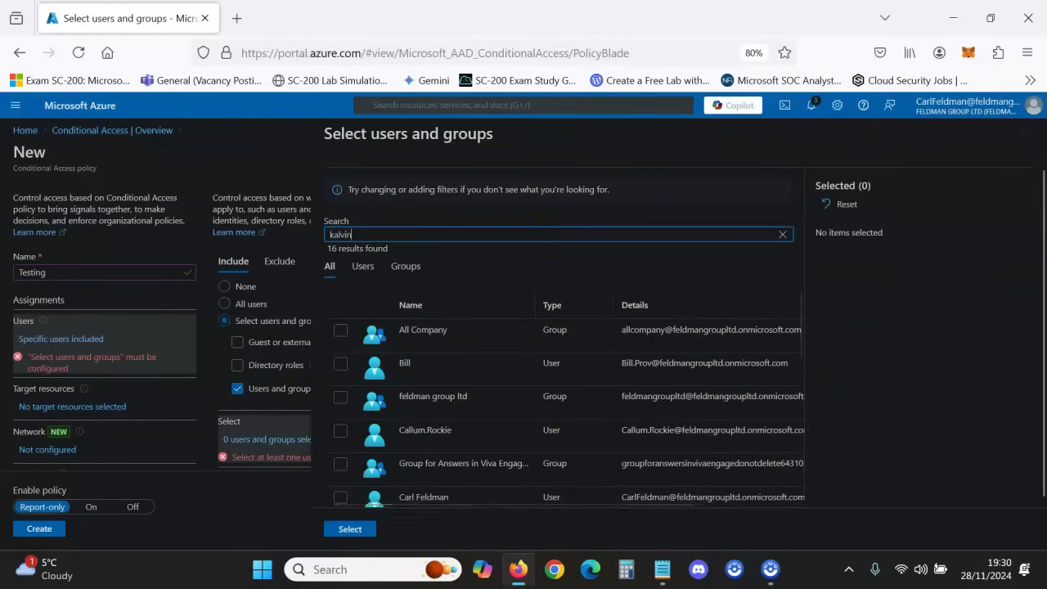
click(342, 336)
click(349, 529)
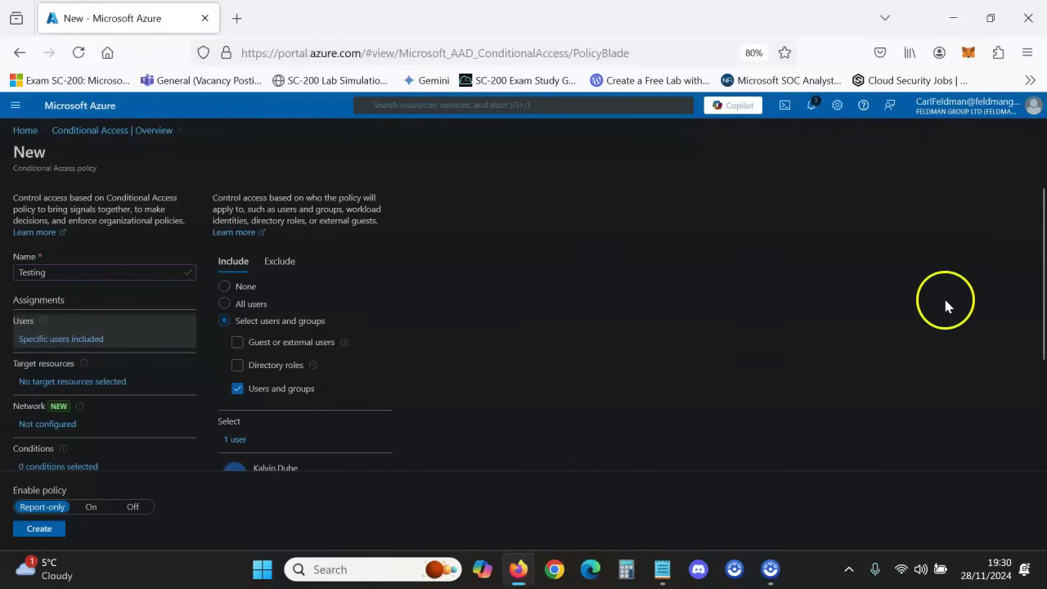
scroll(1040, 292, down, 1)
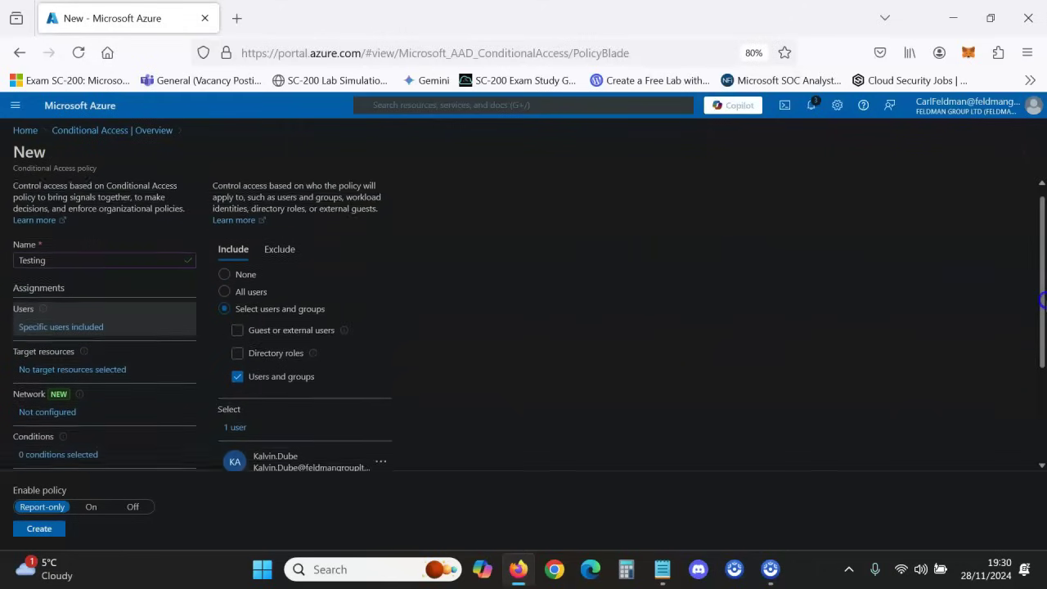
scroll(1042, 293, up, 1)
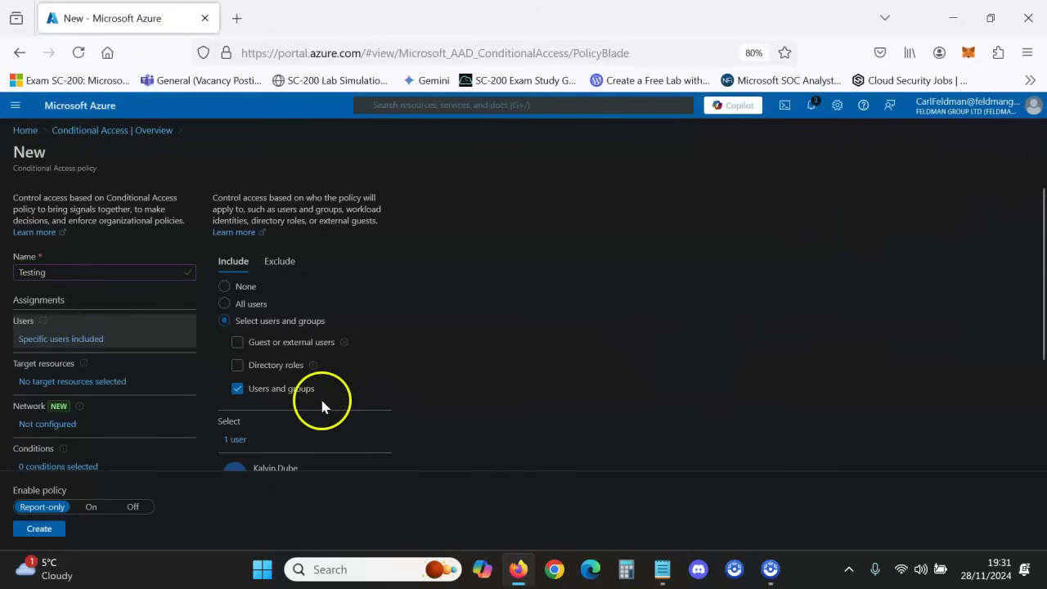
- Set Target resources to 'All resources (formerly All cloud apps)'
click(117, 383)
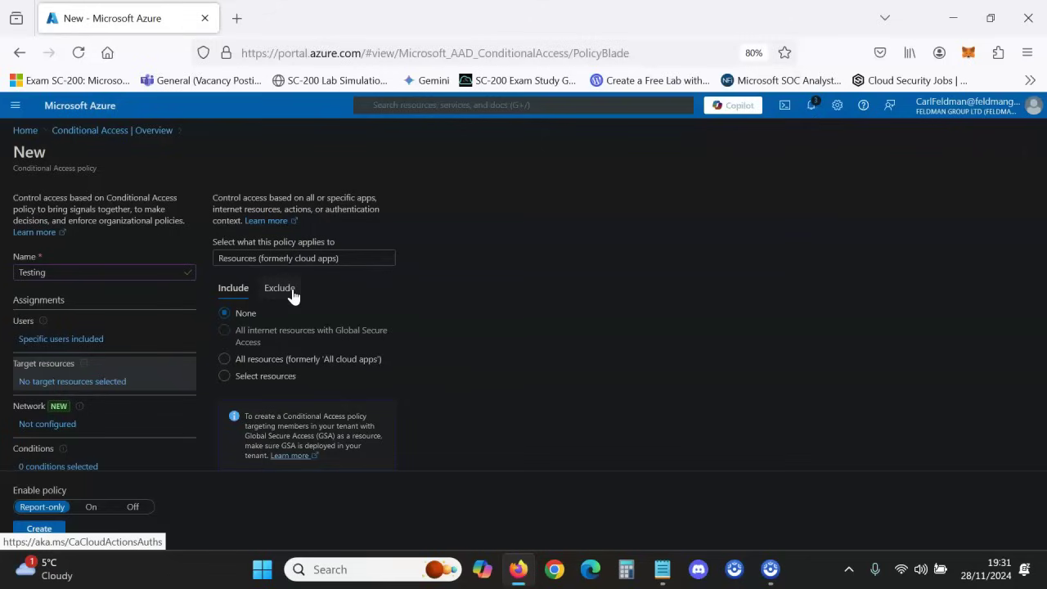
click(245, 362)
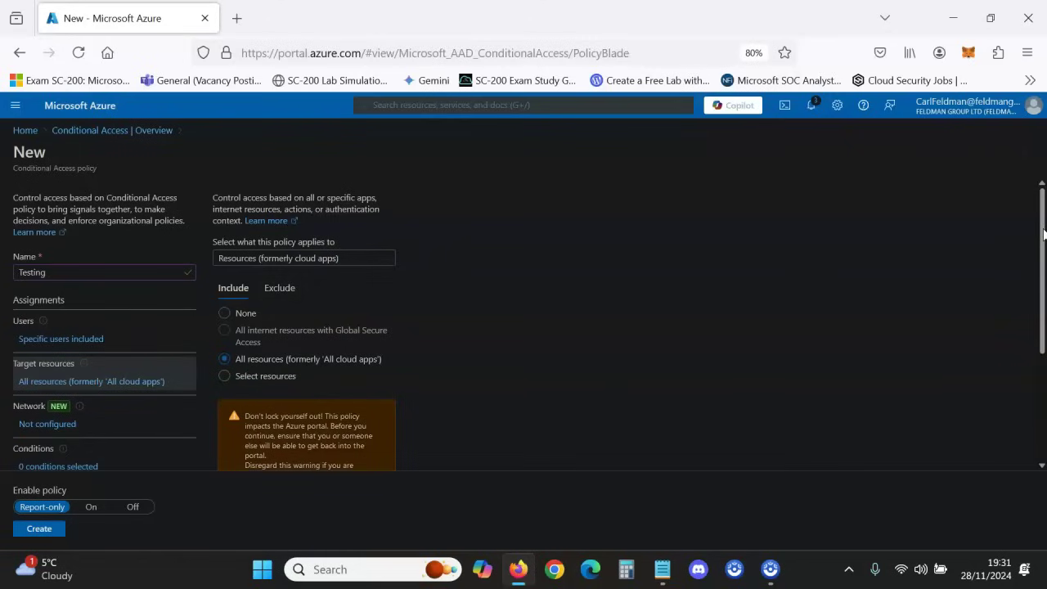
mouse_move(1044, 235)
mouse_down()
mouse_move(1036, 353)
mouse_move(1042, 252)
mouse_up()
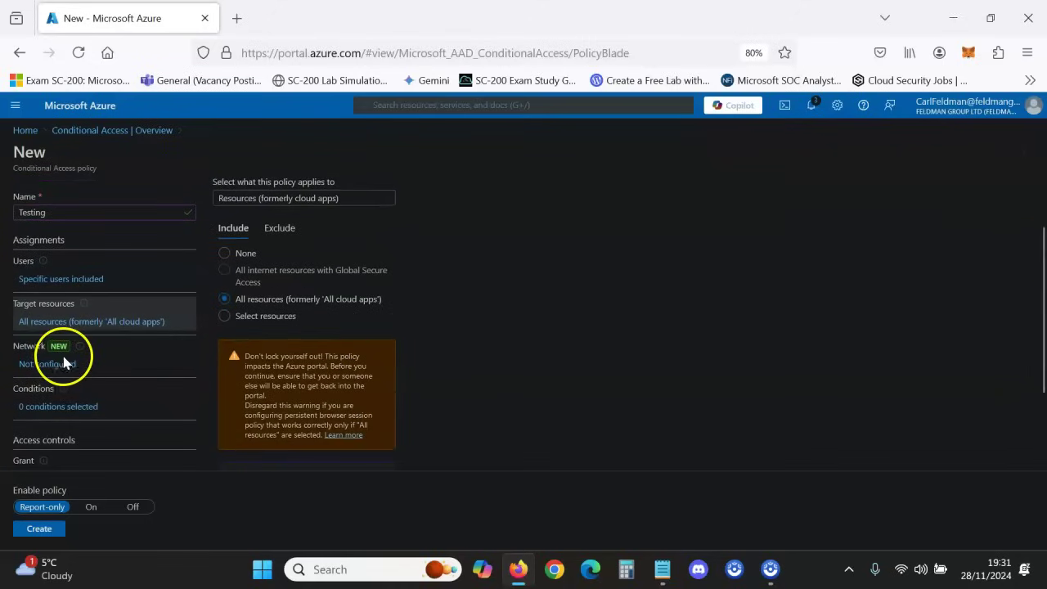
- Move down past Conditions and open the Grant pane under Access controls
click(87, 409)
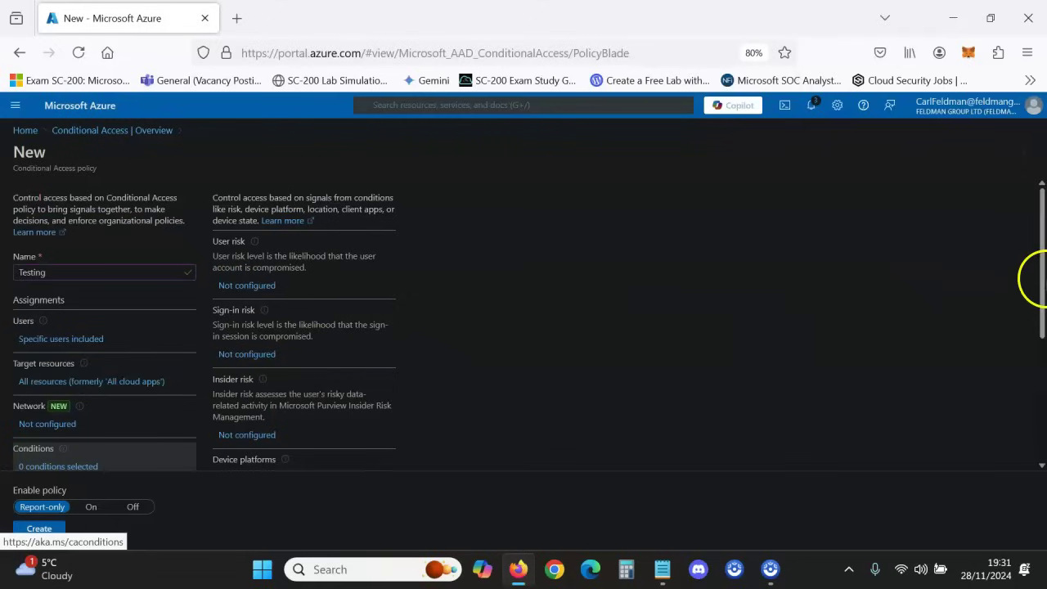
drag(1039, 293, 1029, 371)
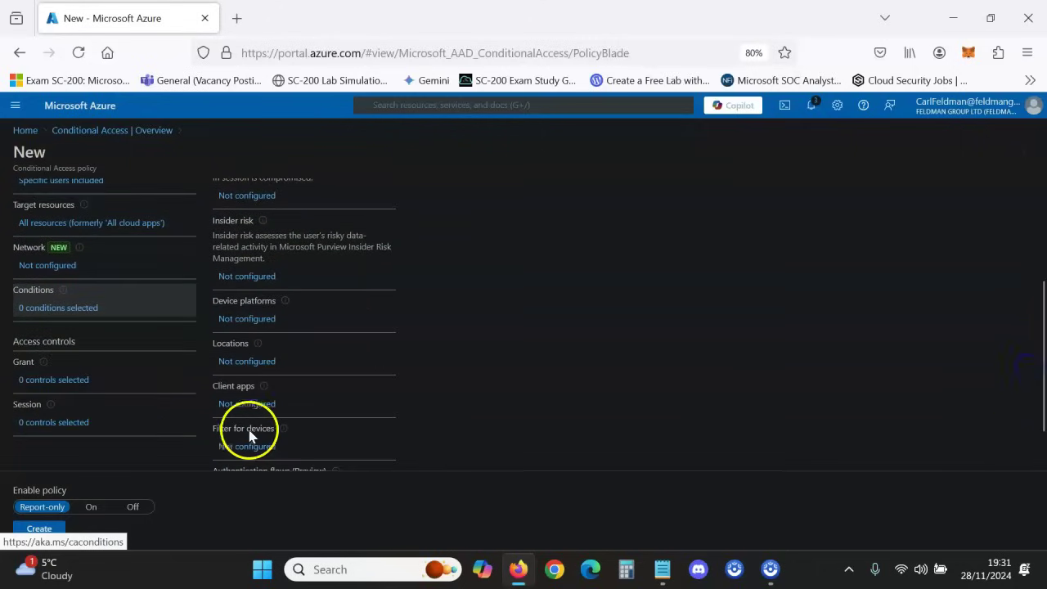
click(48, 383)
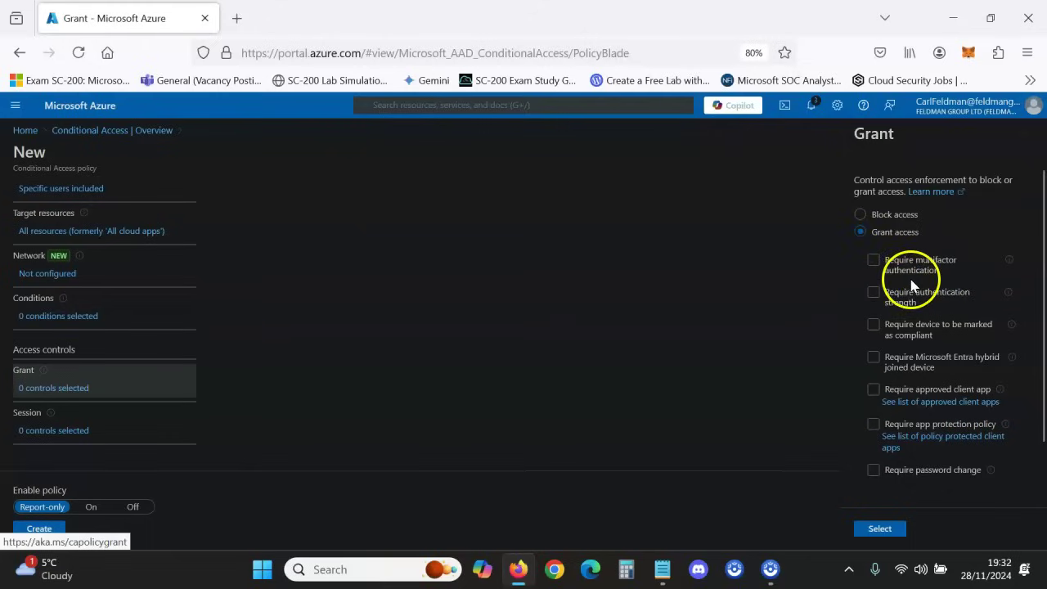
- Grant access with Require multifactor authentication and set Enable policy to On
click(873, 269)
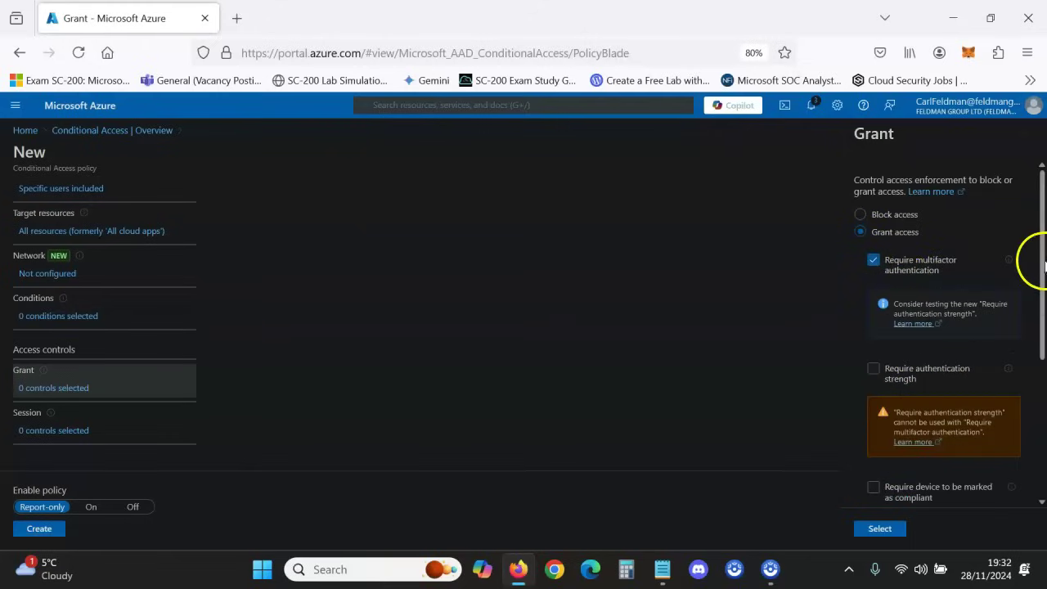
drag(1040, 253, 1043, 397)
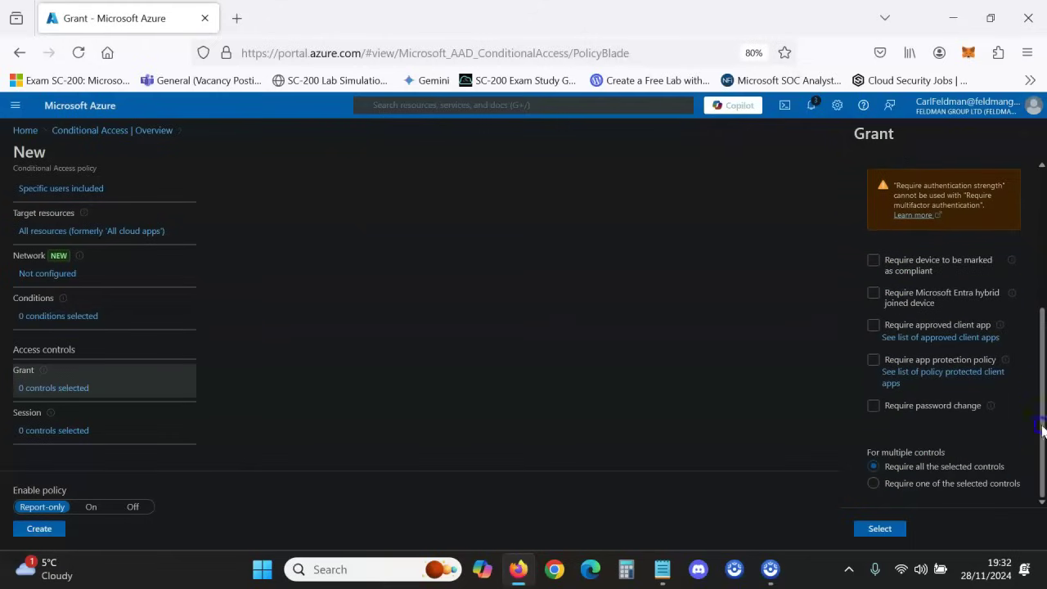
click(872, 531)
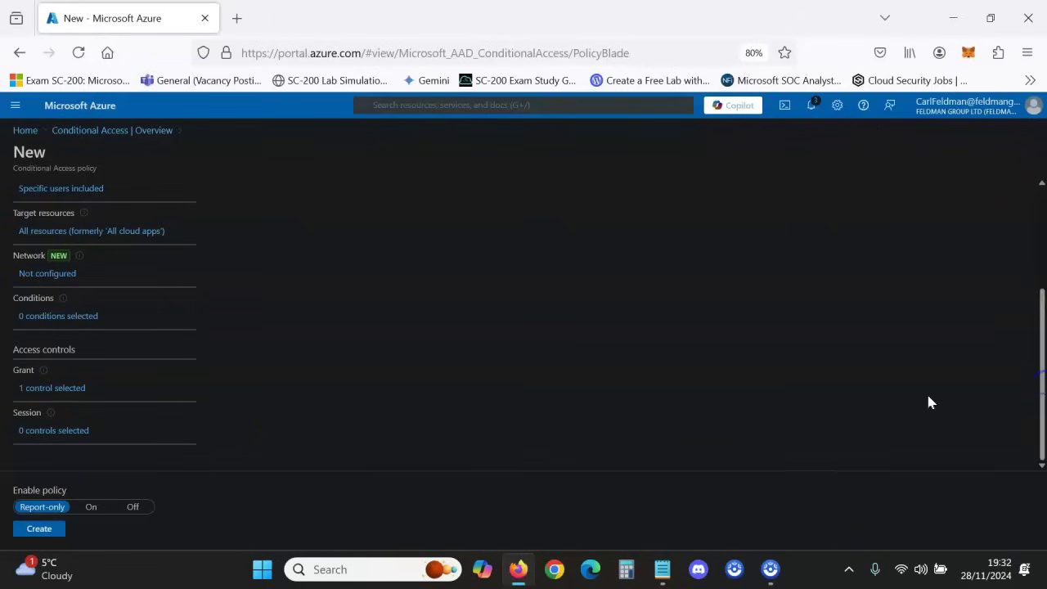
click(92, 507)
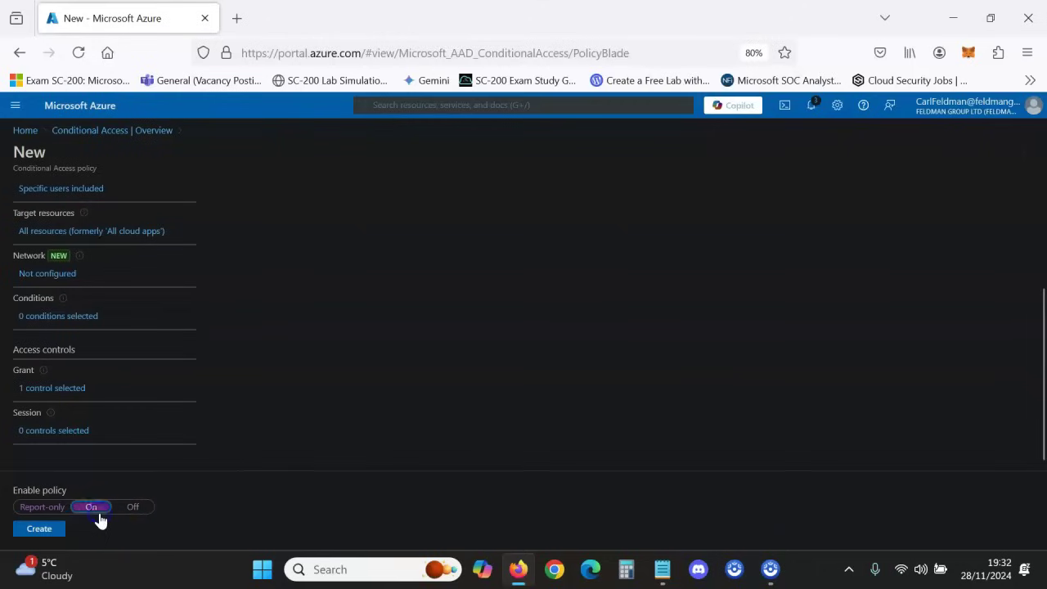
drag(1036, 378, 1030, 400)
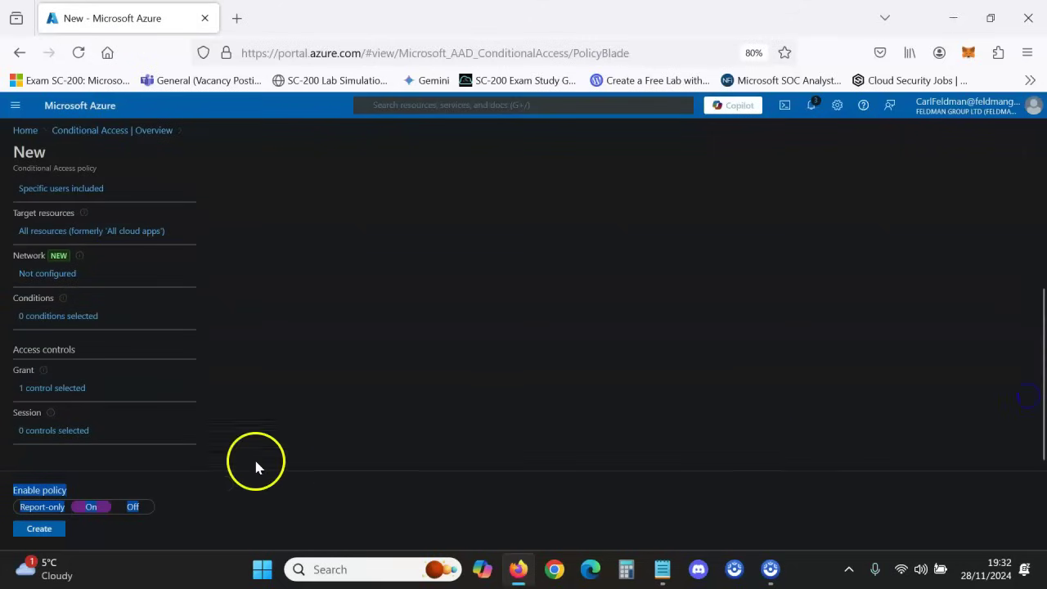
- Create the Testing policy and confirm it appears under Policies with state On
click(46, 533)
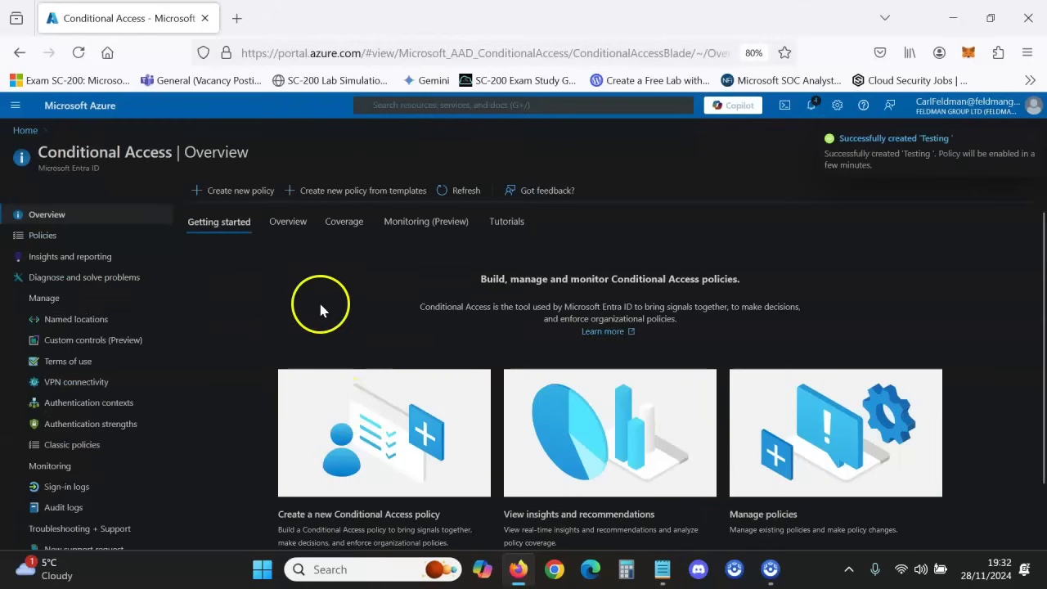
click(70, 243)
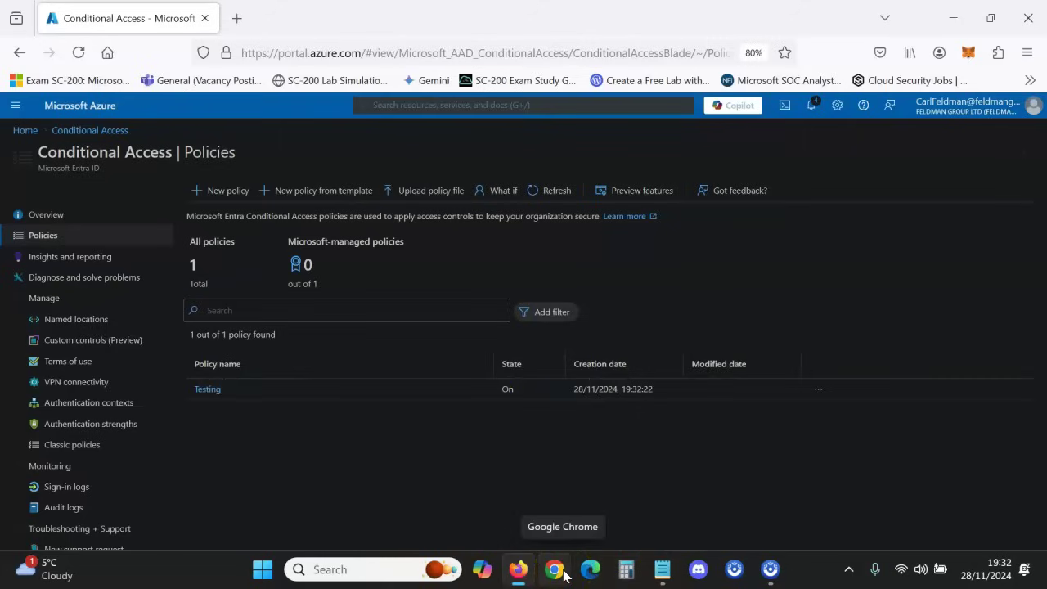
- Open a new Firefox private window and go to outlook.live.com
click(1027, 55)
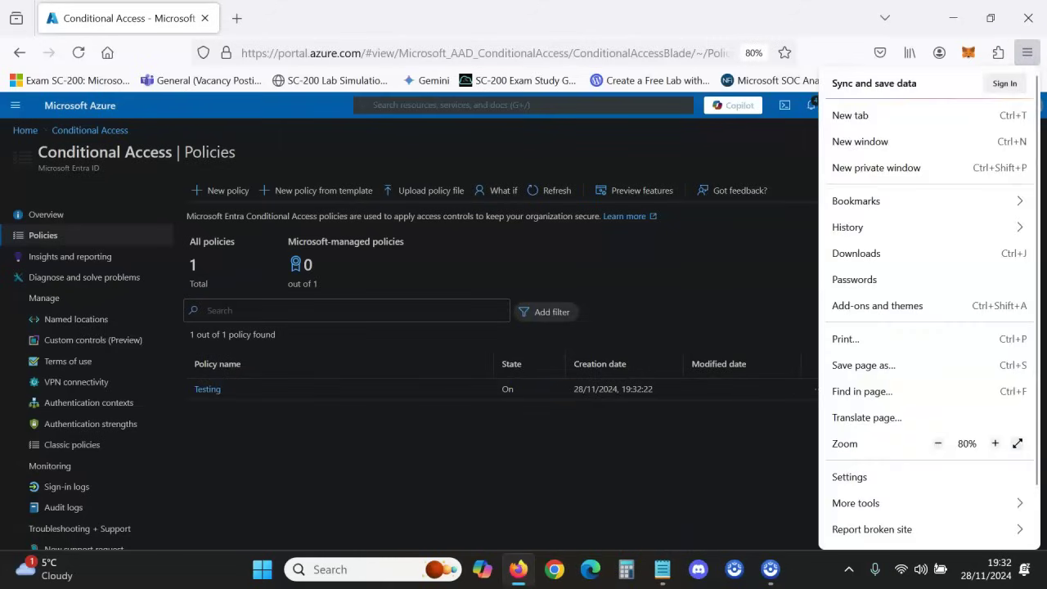
click(895, 177)
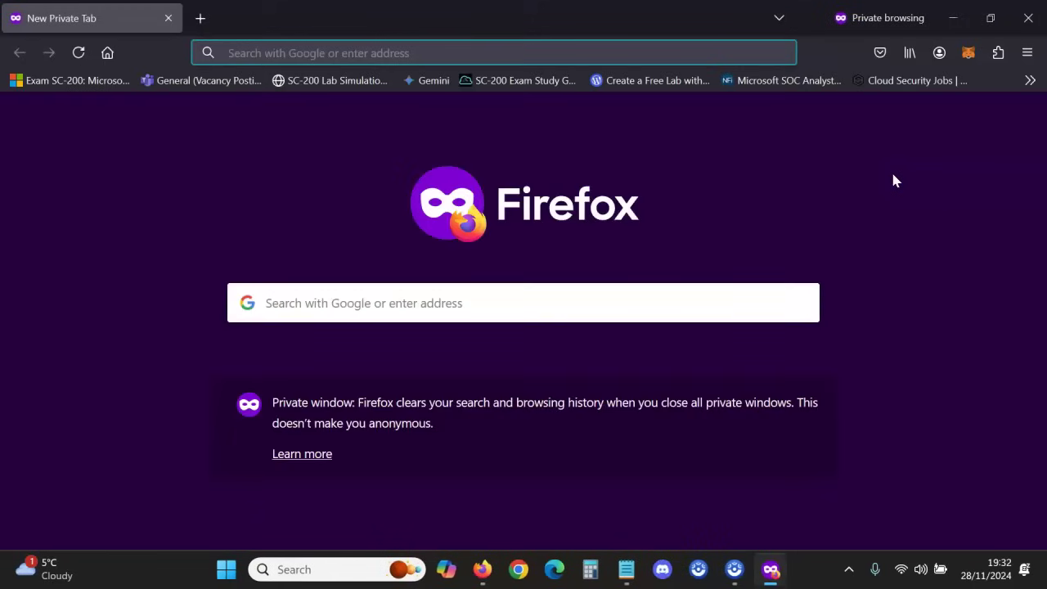
click(349, 53)
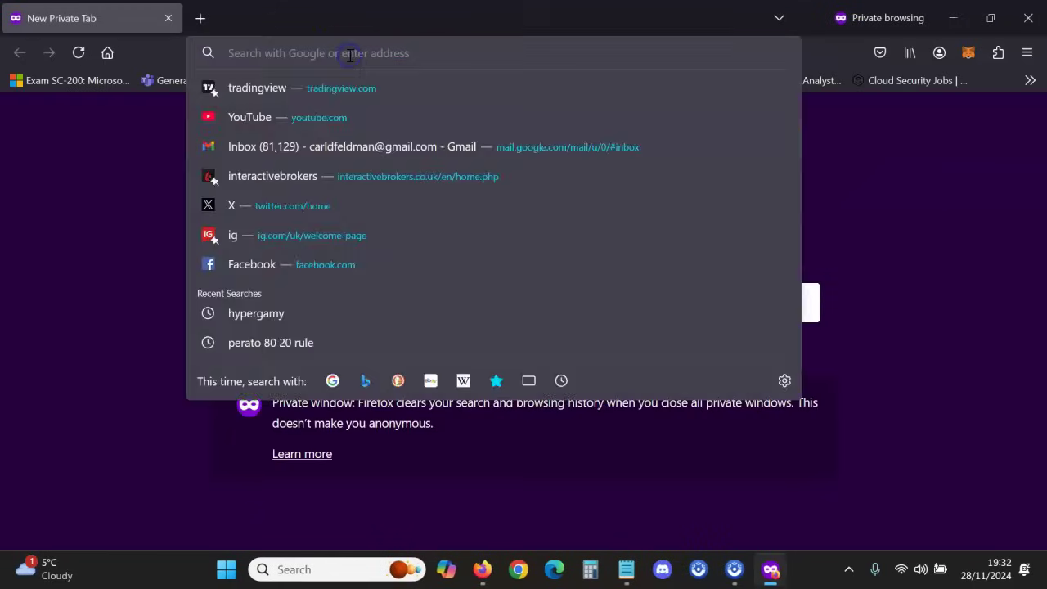
text(outlook.live.com/)
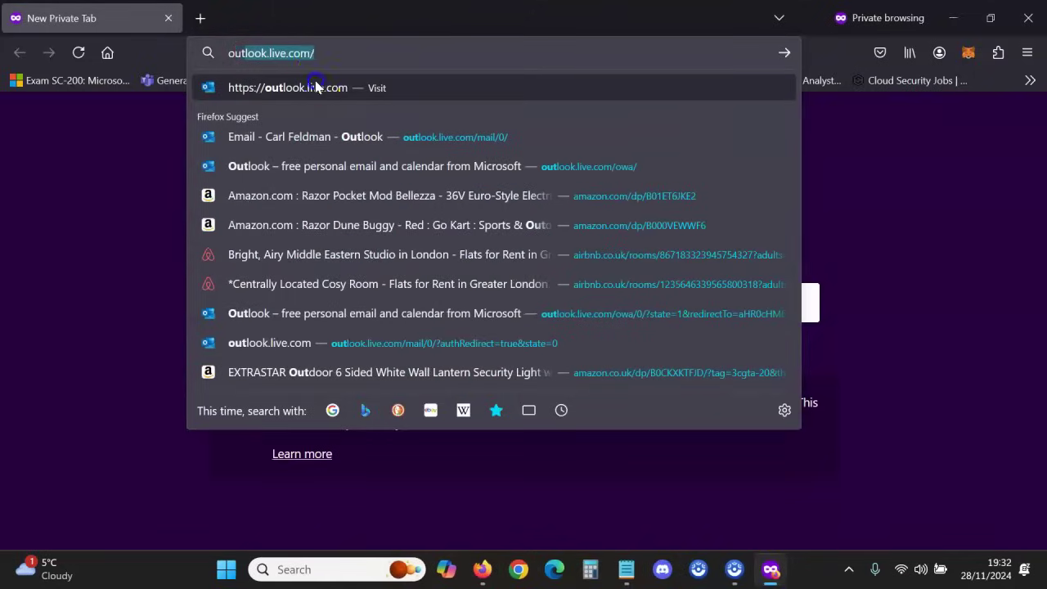
click(309, 90)
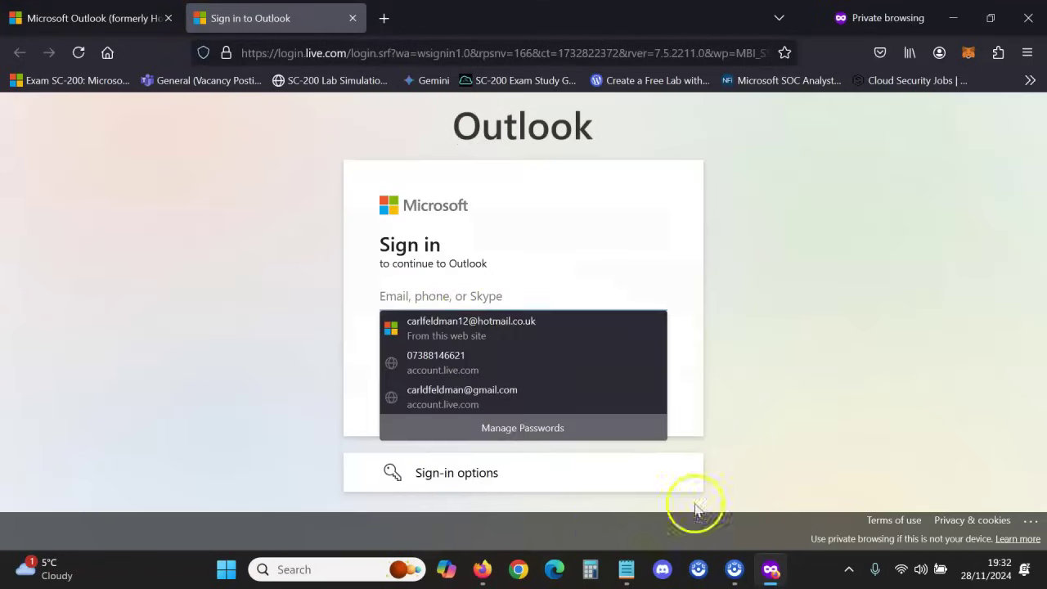
- Paste the test user's email, copied from Notepad, into the Sign in field
click(846, 265)
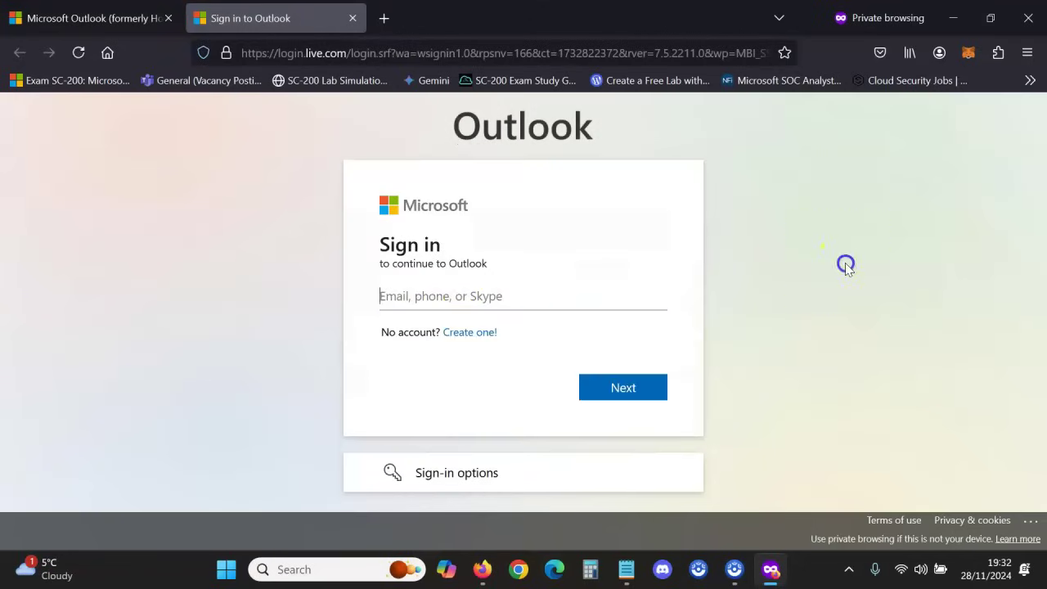
click(627, 565)
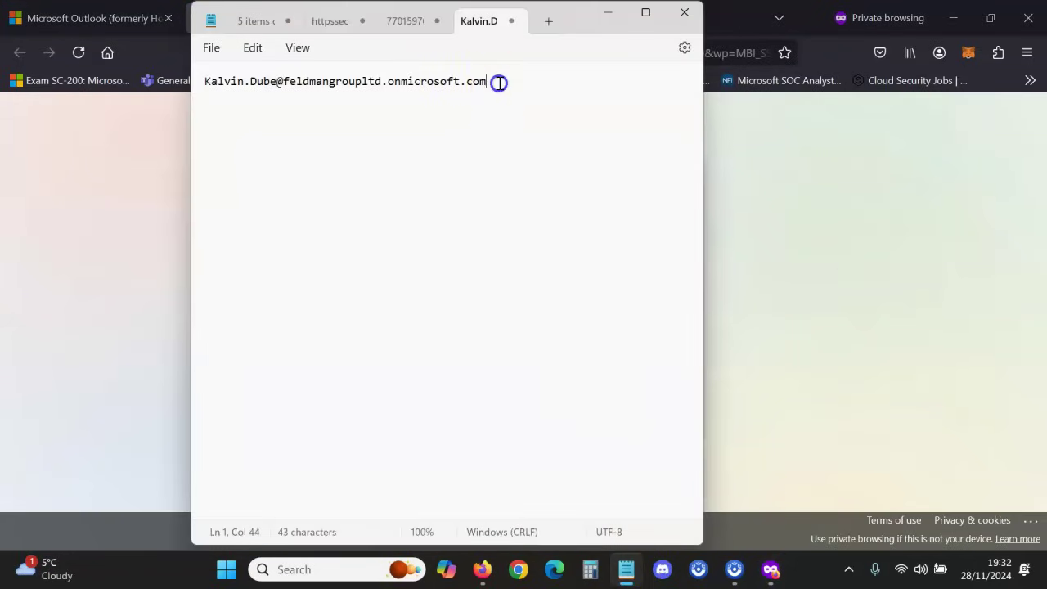
triple_click(499, 83)
key(ctrl+c)
click(839, 264)
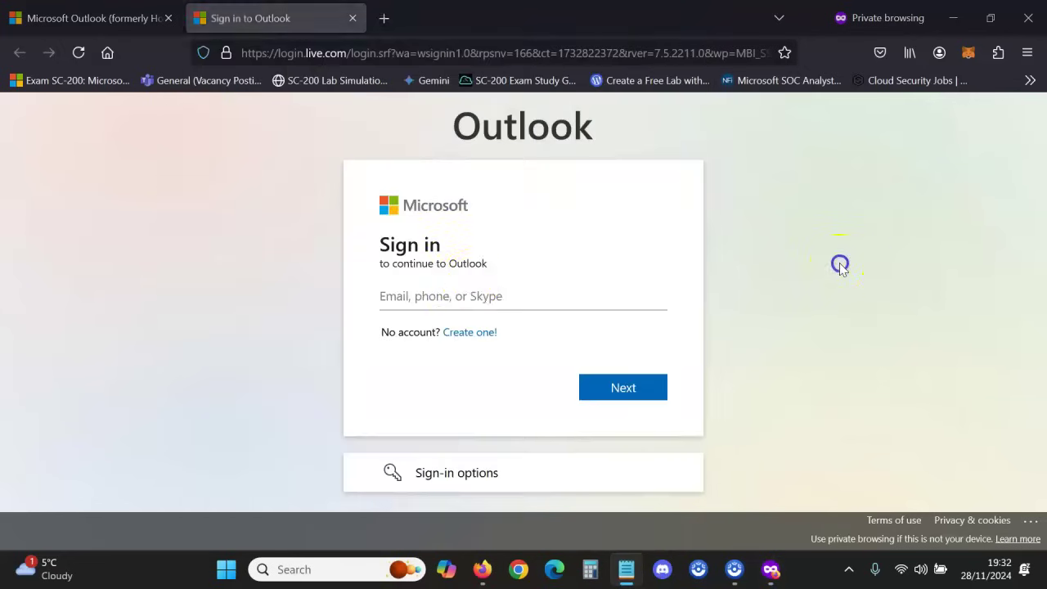
click(453, 294)
key(ctrl+v)
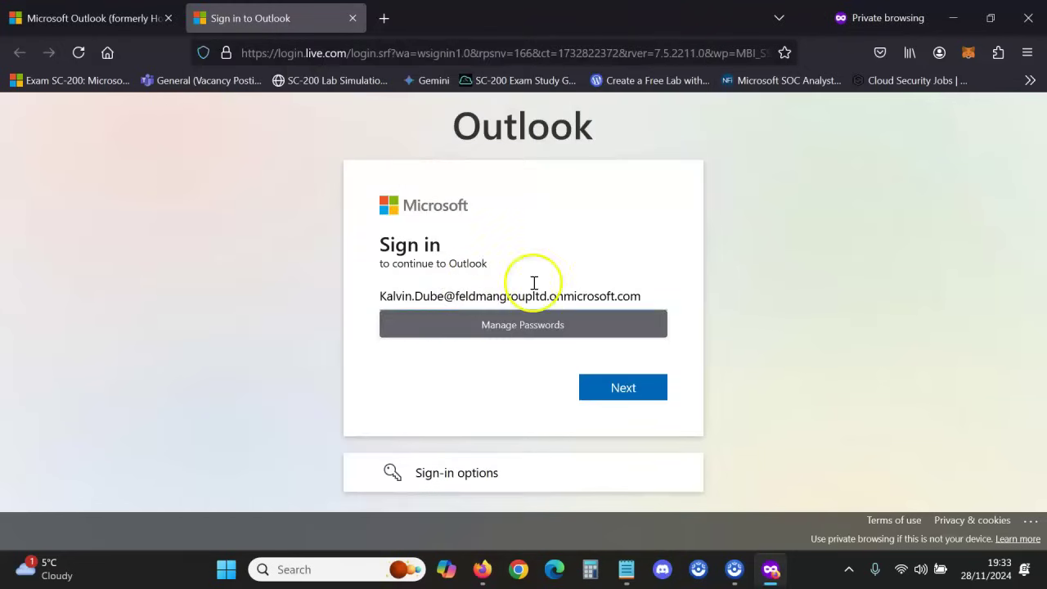
- Continue to the password page and submit the user's password to sign in
click(732, 327)
click(638, 388)
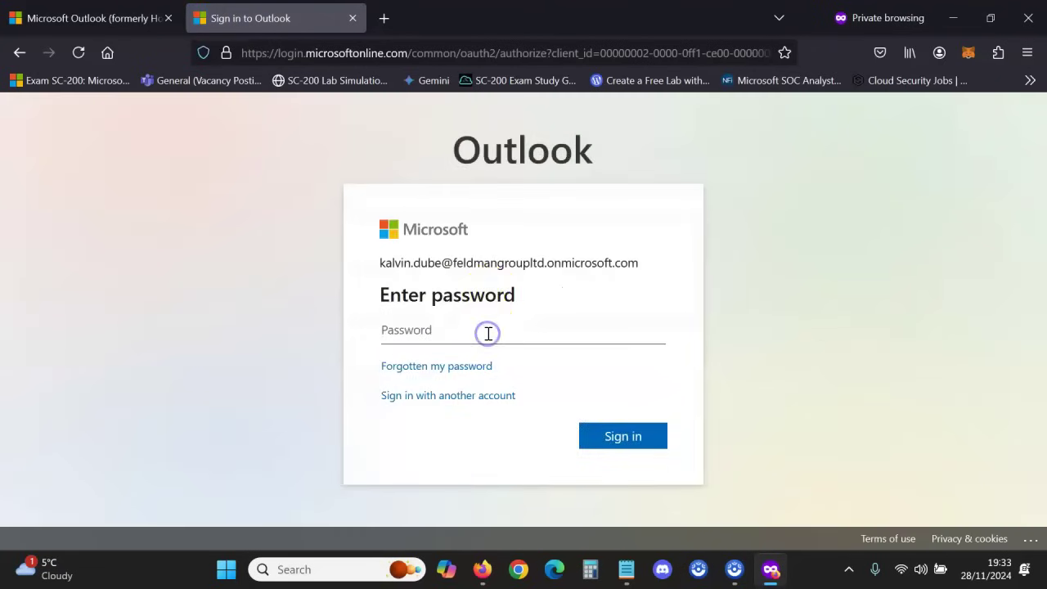
text(**)
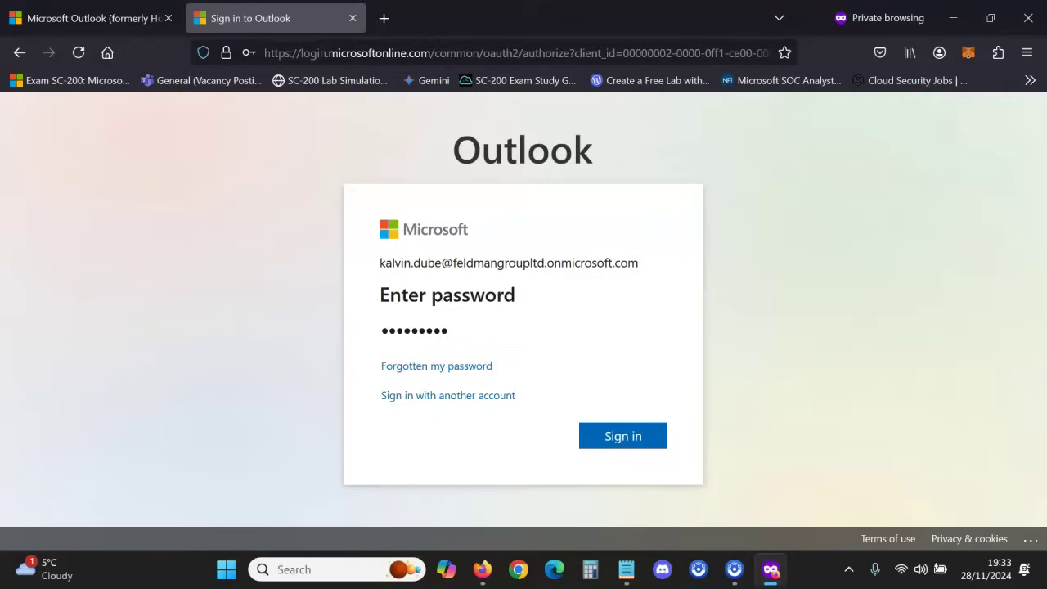
key(Return)
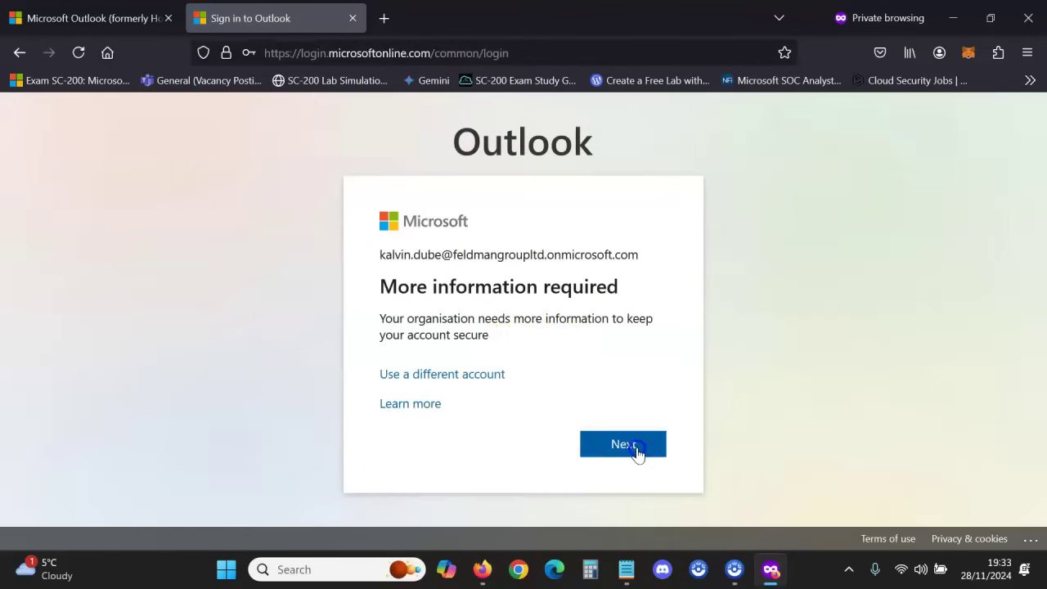
- Continue to Keep your account secure and review the alternative verification methods
click(637, 447)
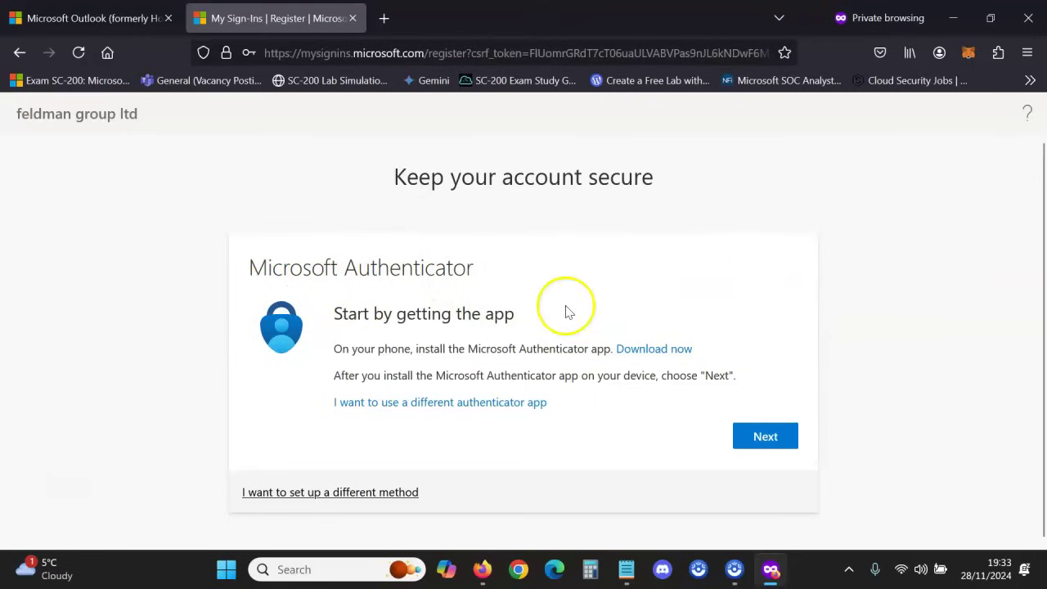
click(360, 494)
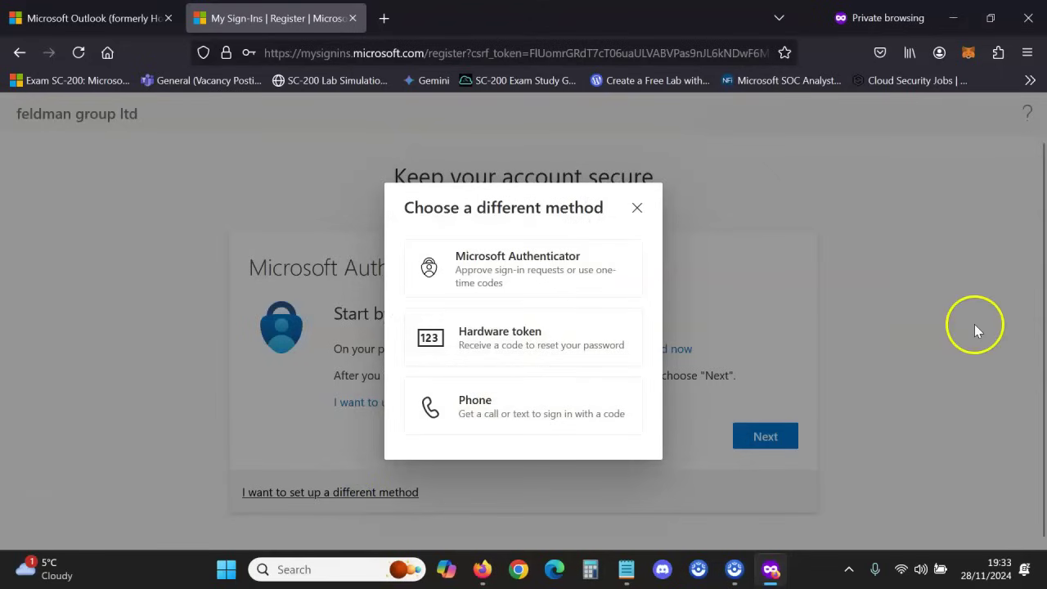
click(645, 209)
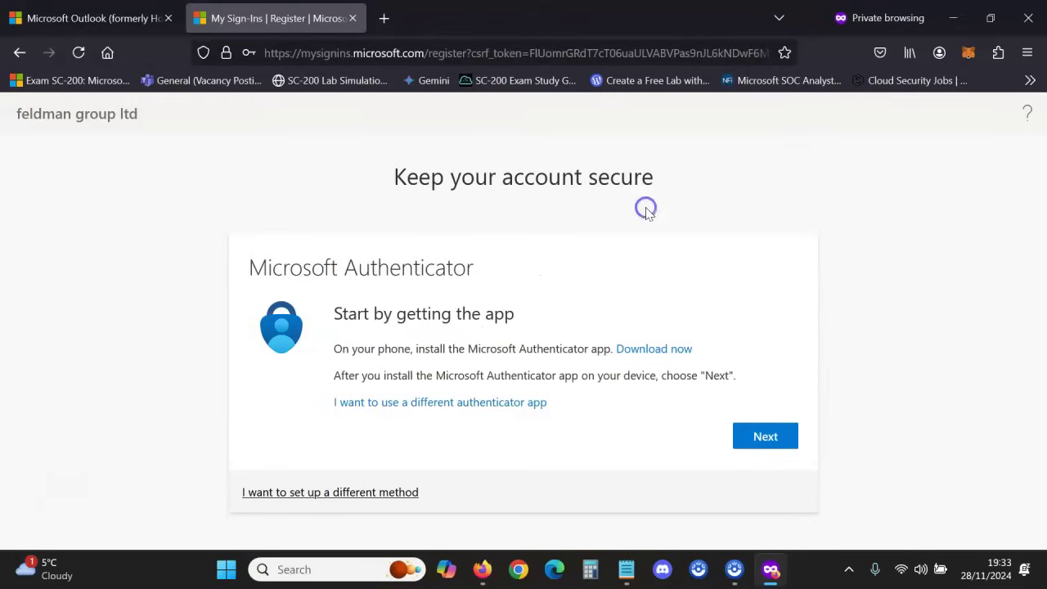